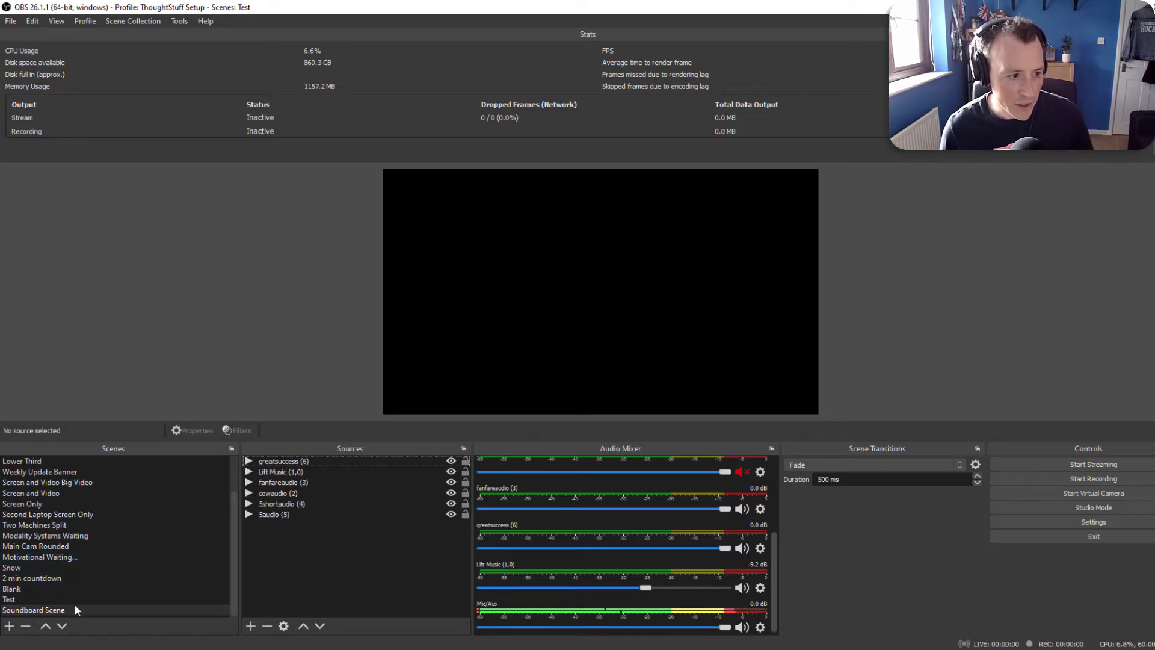
- Select the greatsuccess (6) source in the Soundboard Scene's Sources list
scroll(45, 532, up, 2)
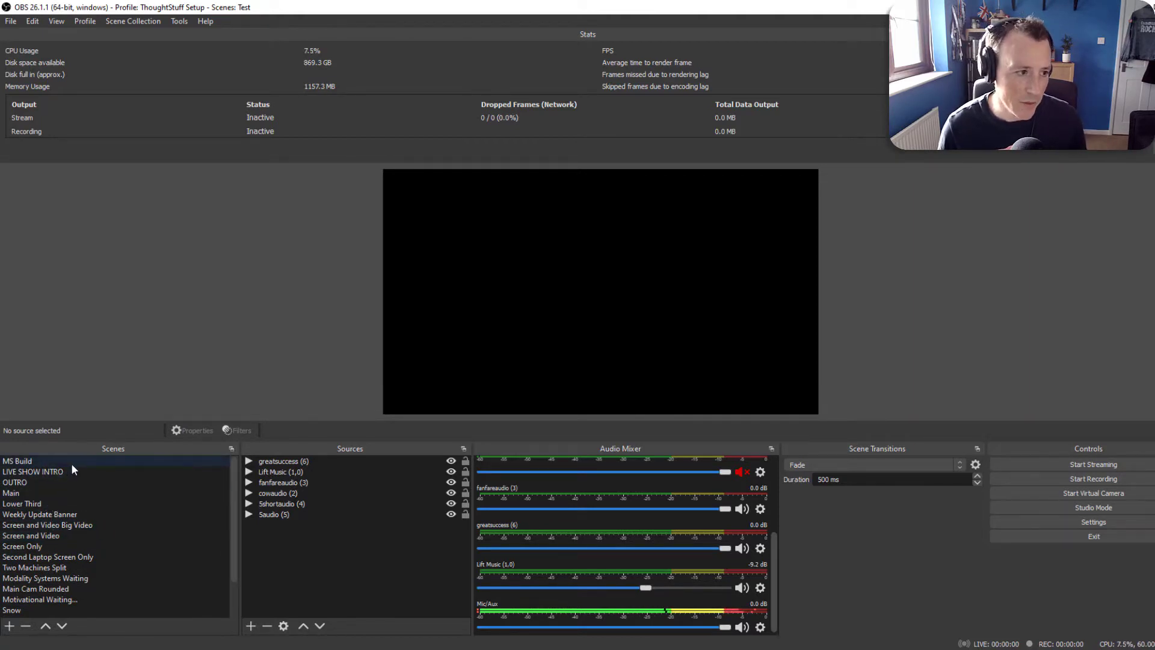
scroll(77, 479, down, 2)
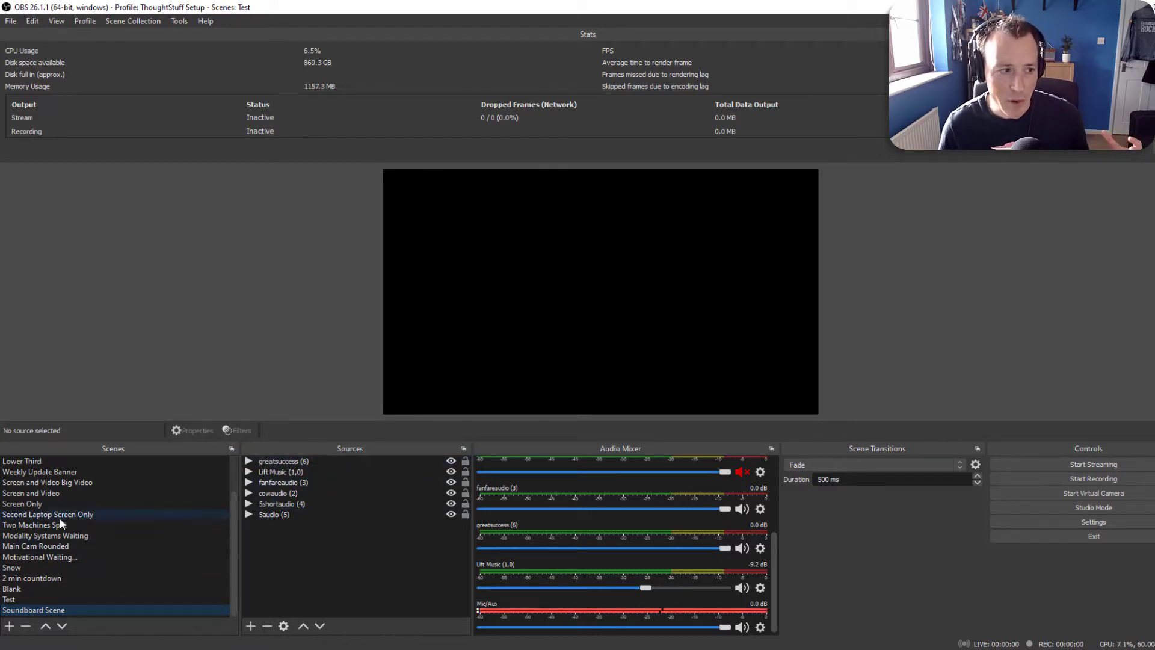
scroll(51, 500, up, 2)
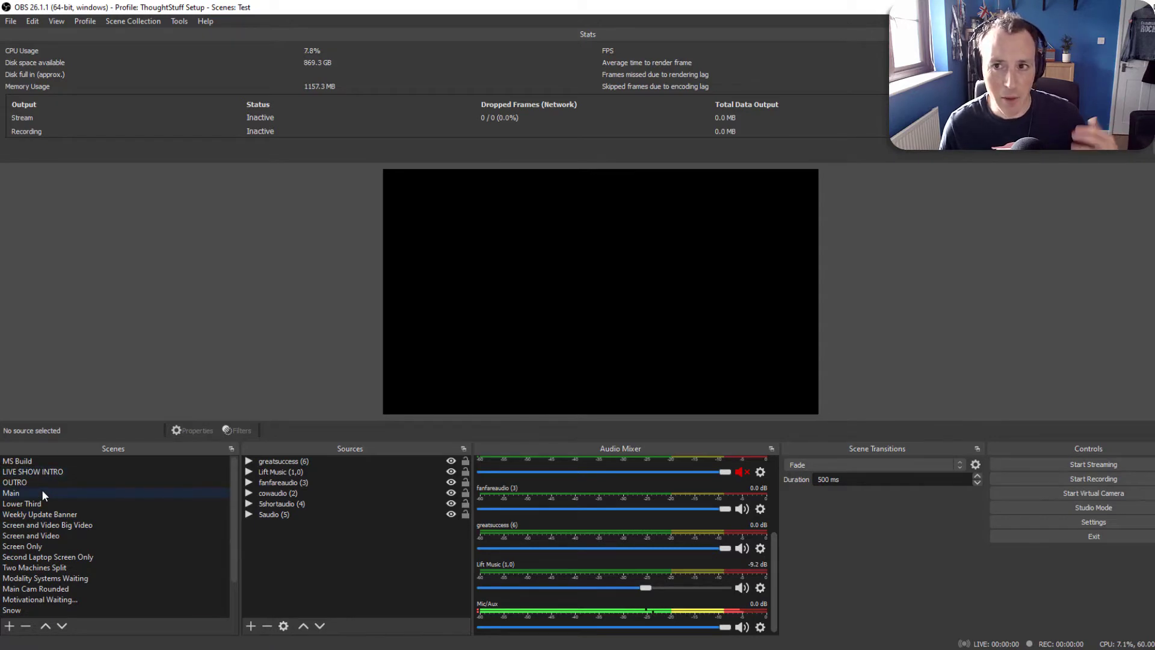
scroll(78, 577, down, 2)
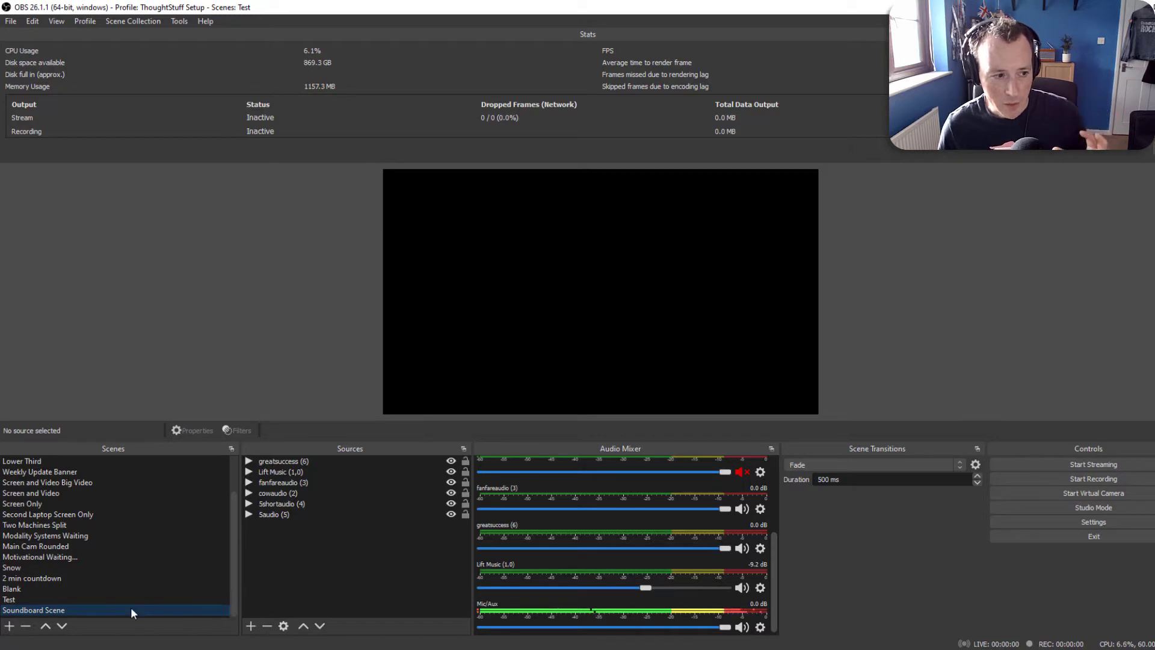
click(291, 573)
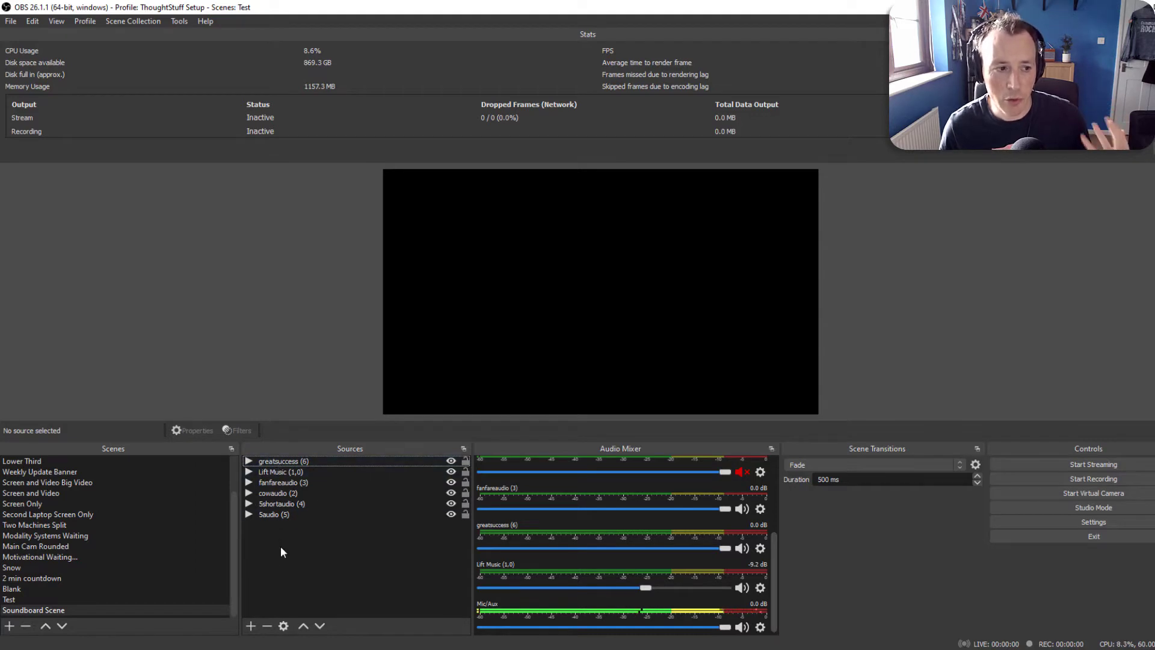
- Add a new Media Source named Media Source 3, leaving its properties empty
click(251, 626)
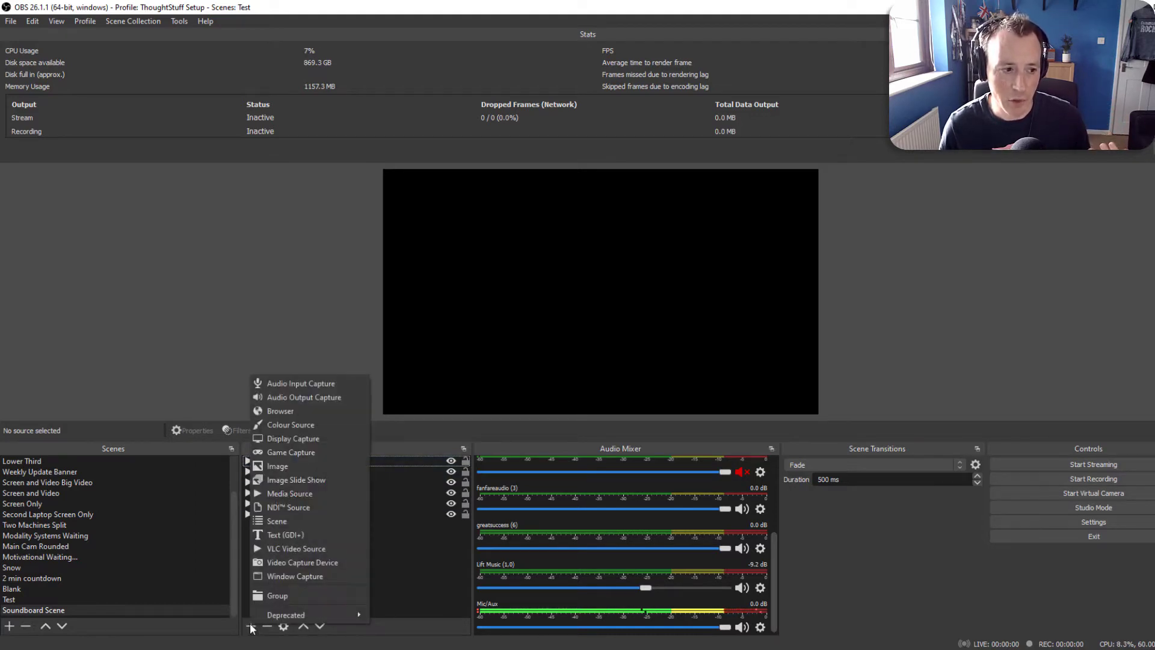
click(308, 491)
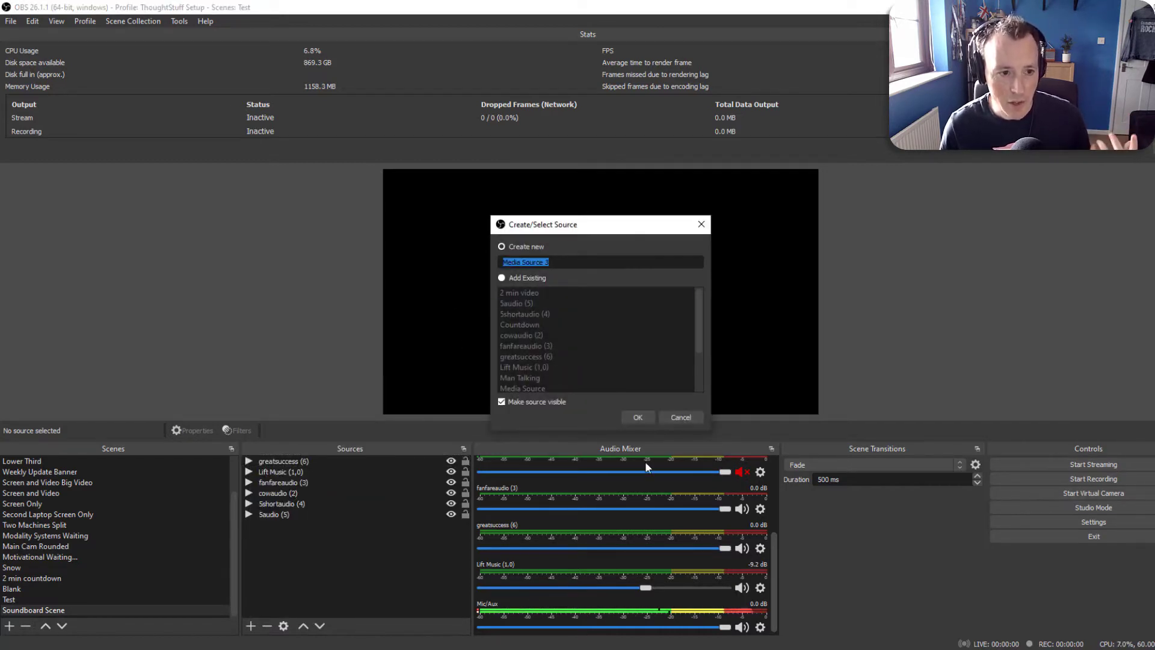
click(638, 417)
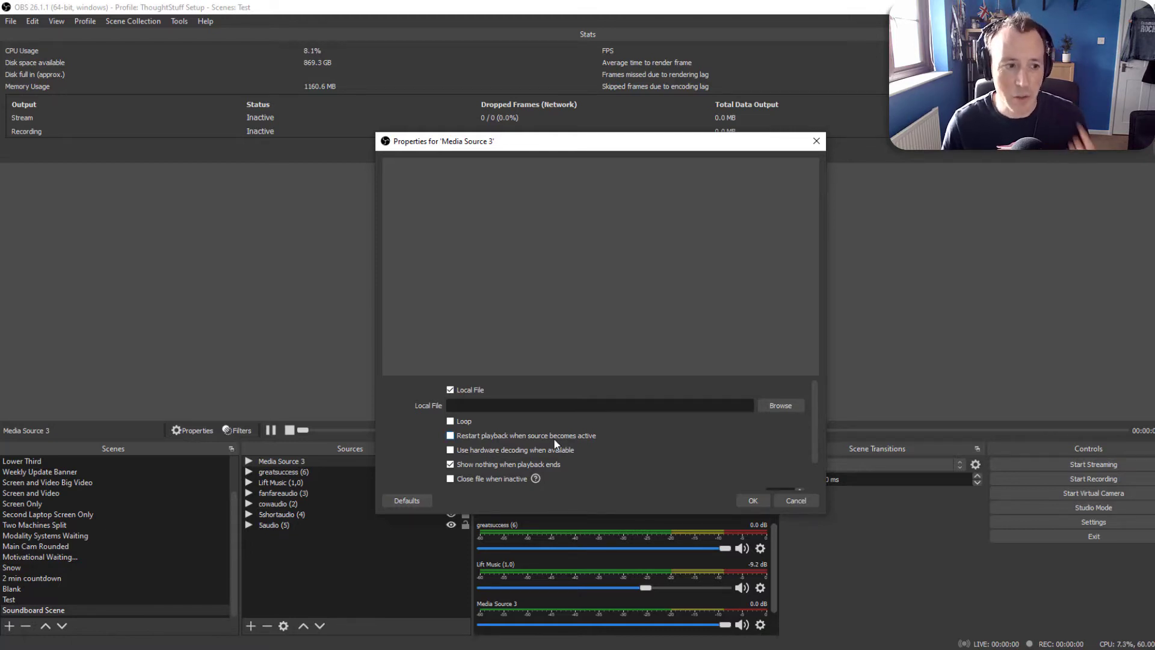
click(792, 498)
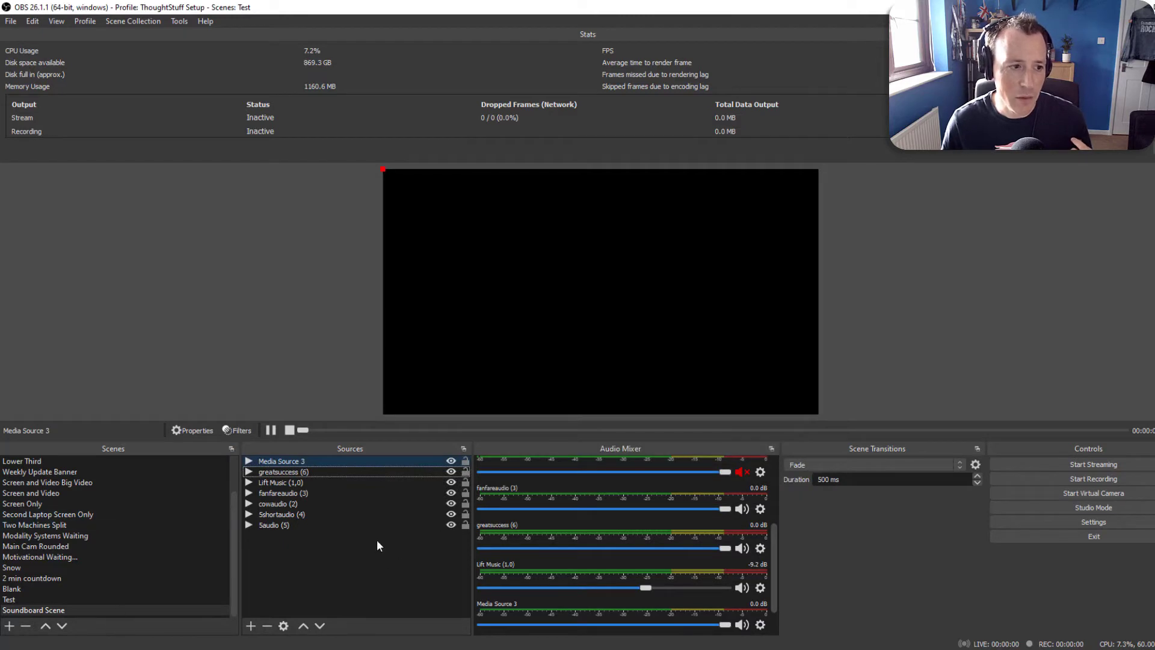
- Check Media Source 3's properties, then delete it from the Soundboard Scene
click(51, 590)
click(155, 608)
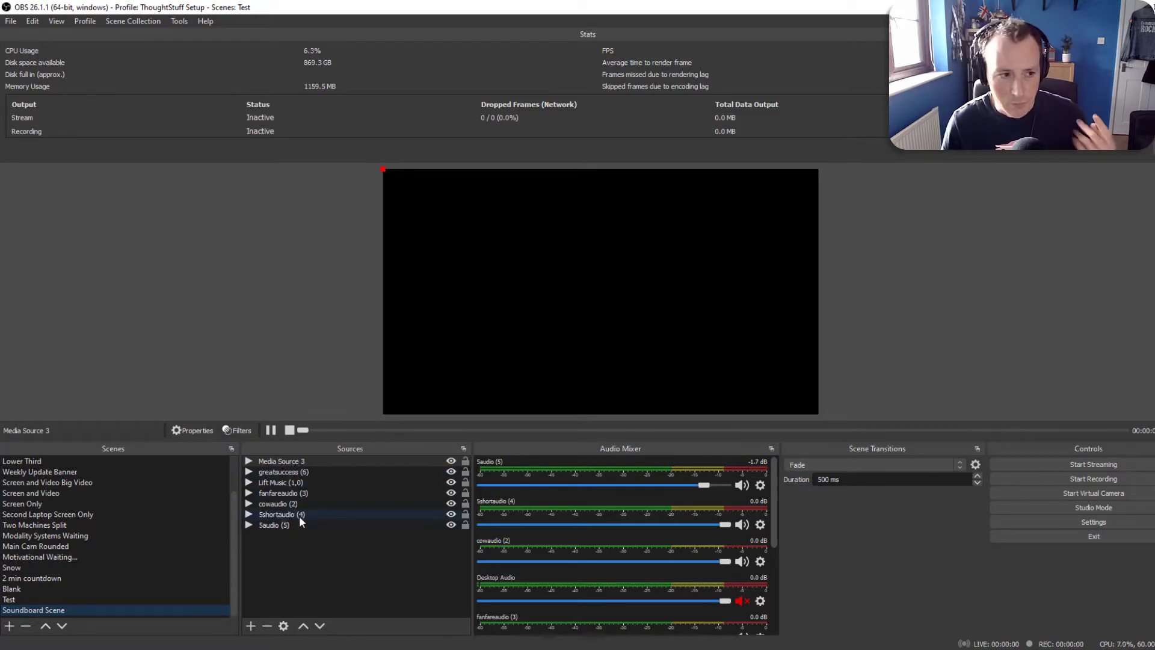
right_click(304, 458)
click(341, 449)
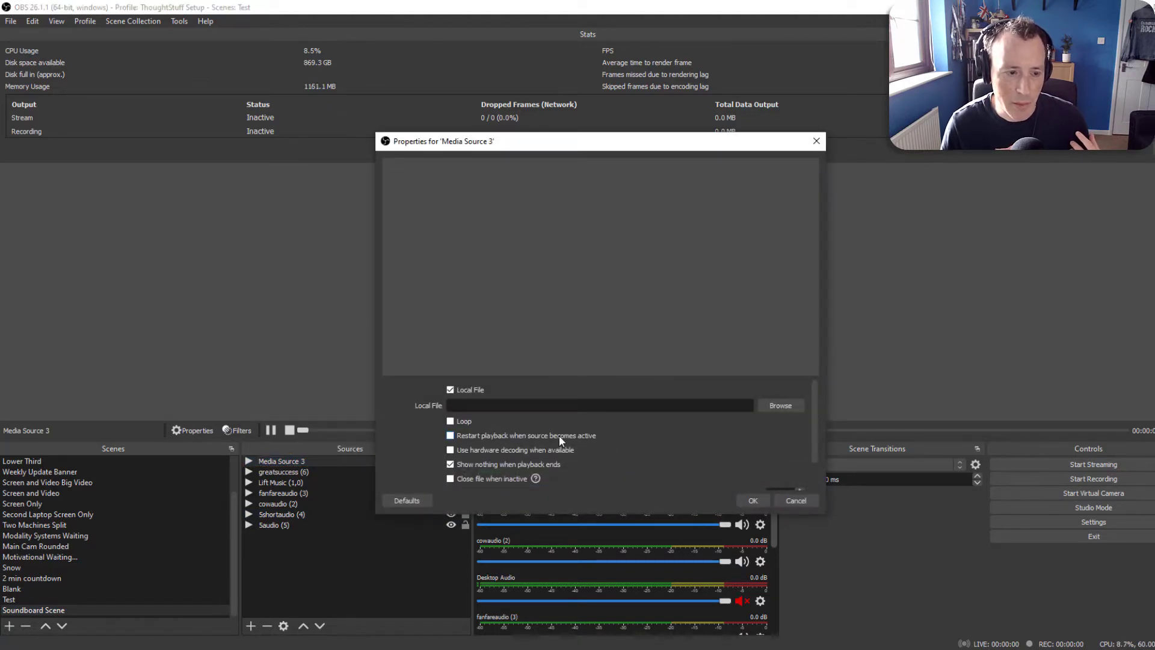
click(794, 501)
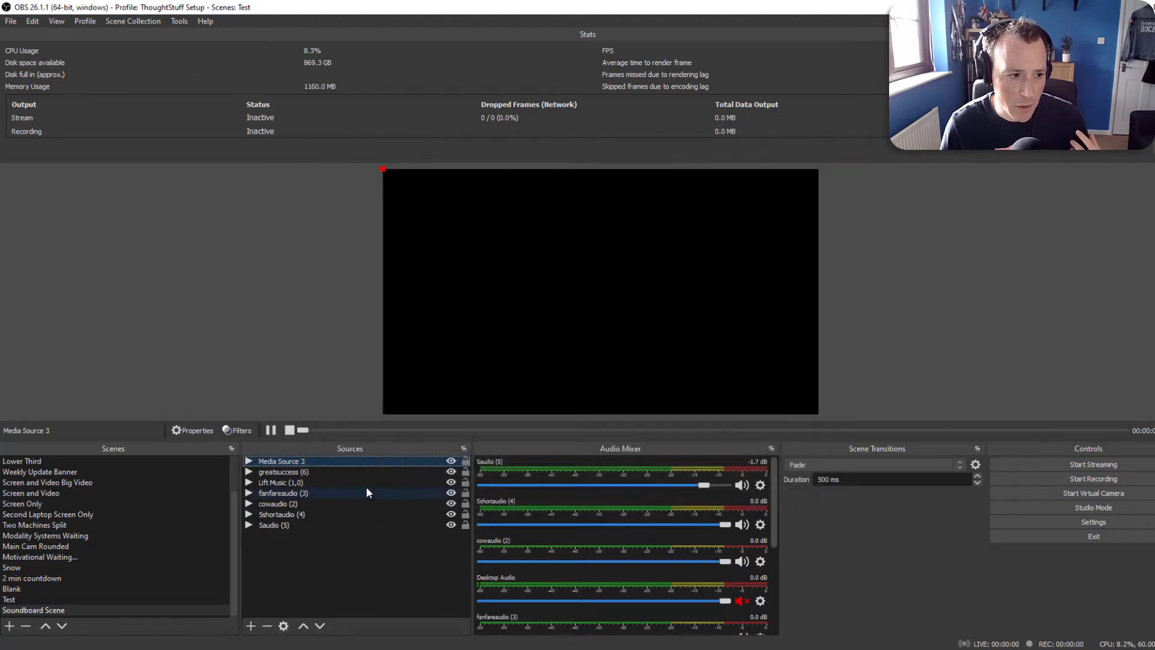
click(267, 625)
click(646, 347)
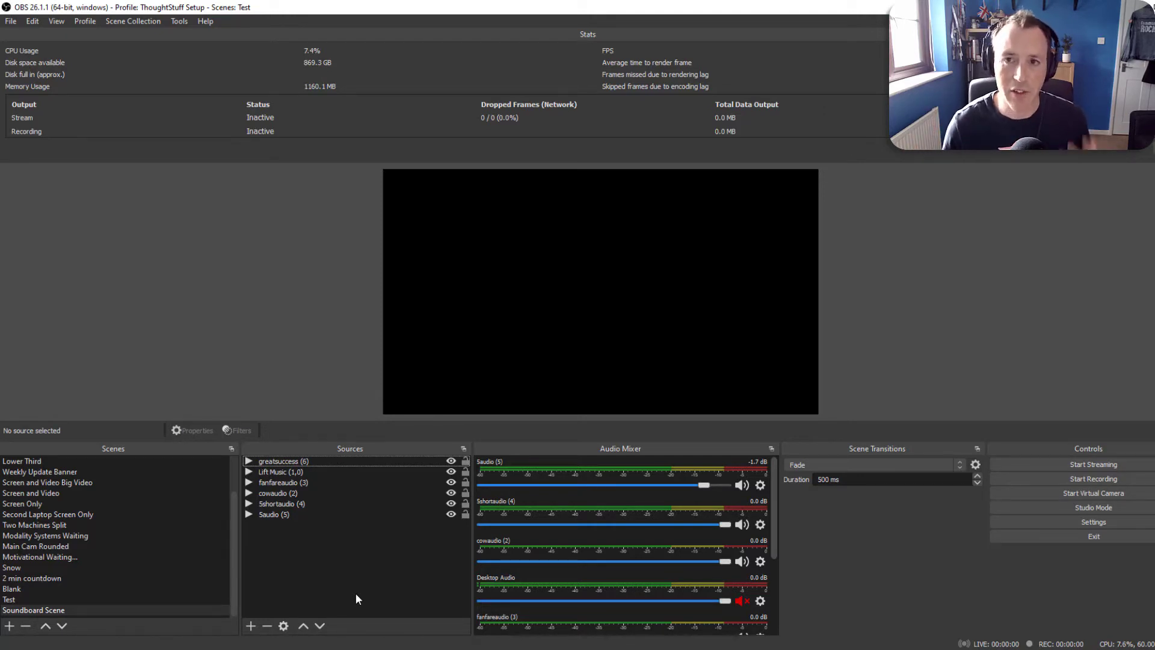
- Open the Hotkeys settings page and scroll to the cowaudio and fanfareaudio Restart hotkeys
click(1031, 518)
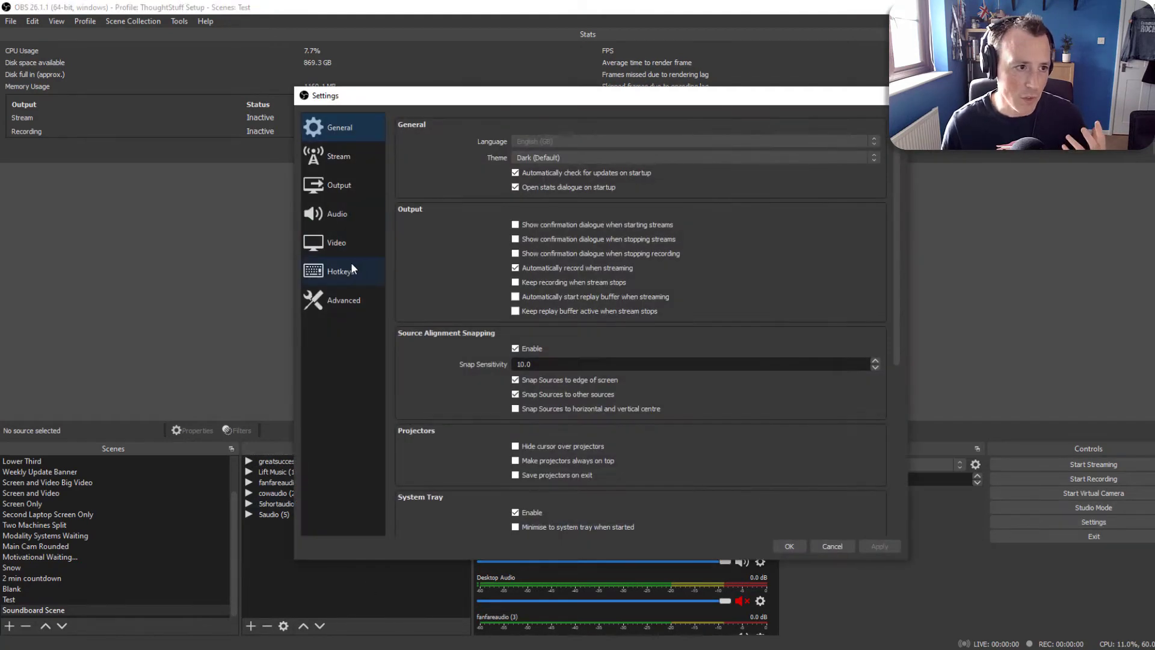
click(348, 280)
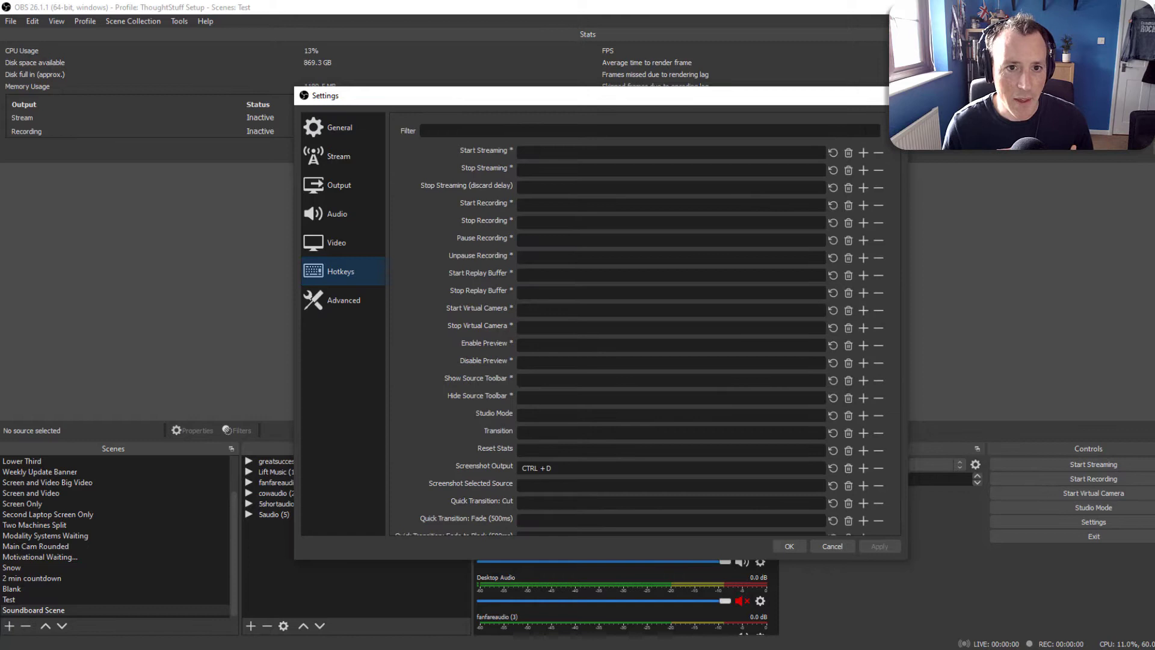
scroll(644, 331, down, 2)
scroll(644, 331, up, 2)
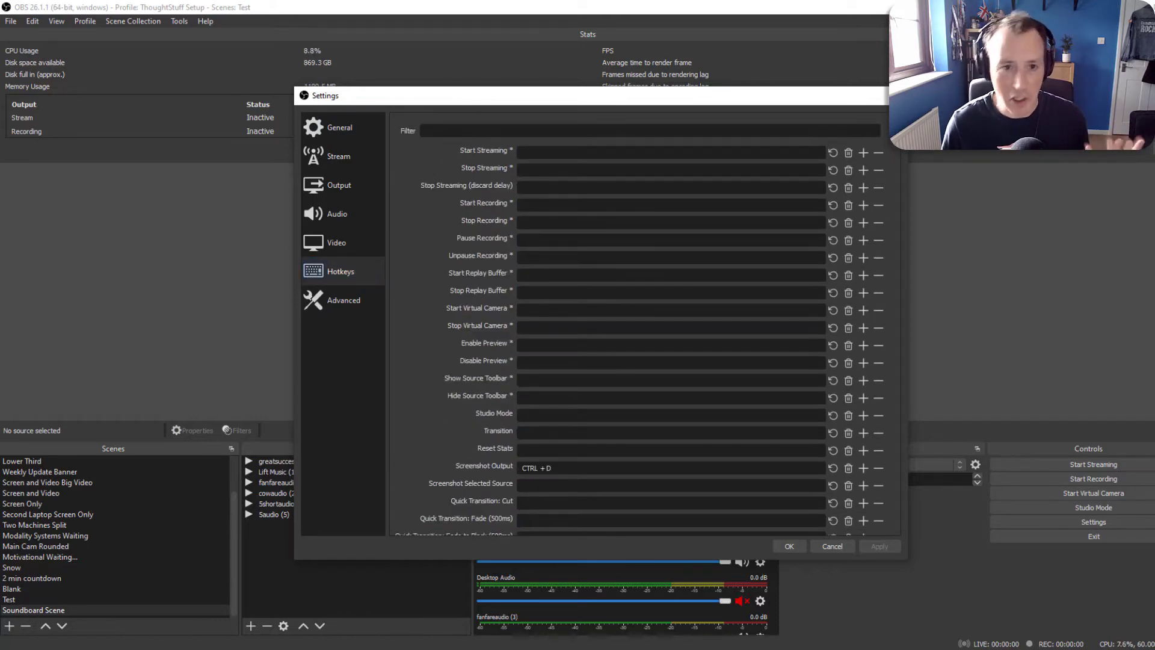
drag(895, 123, 911, 345)
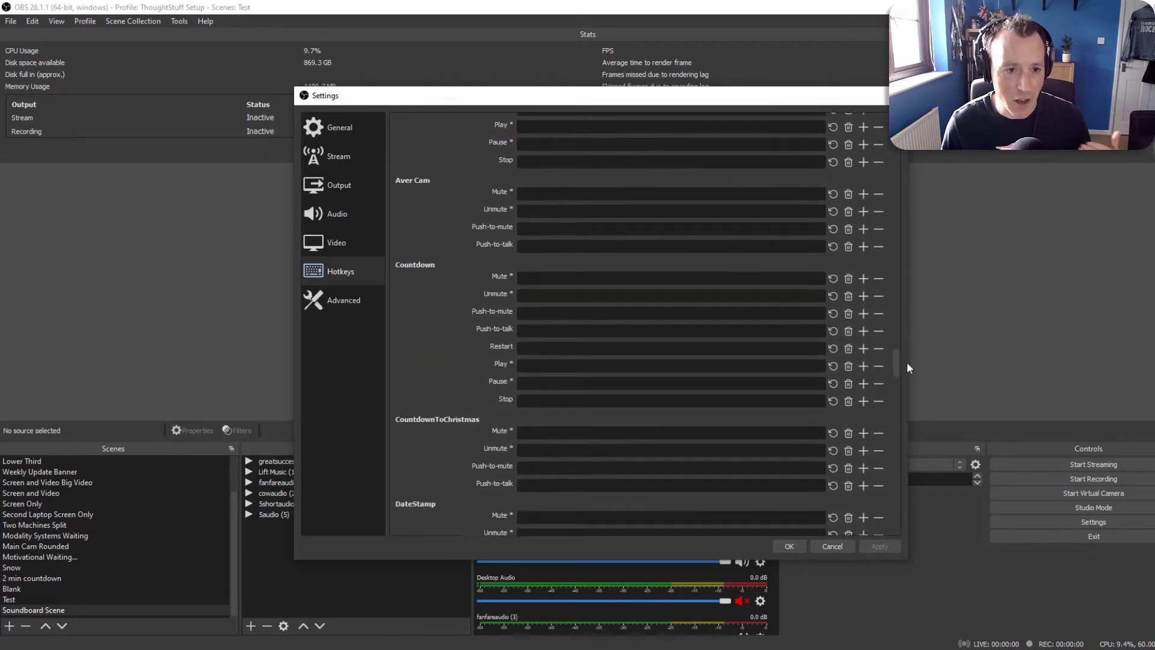
scroll(907, 362, down, 1)
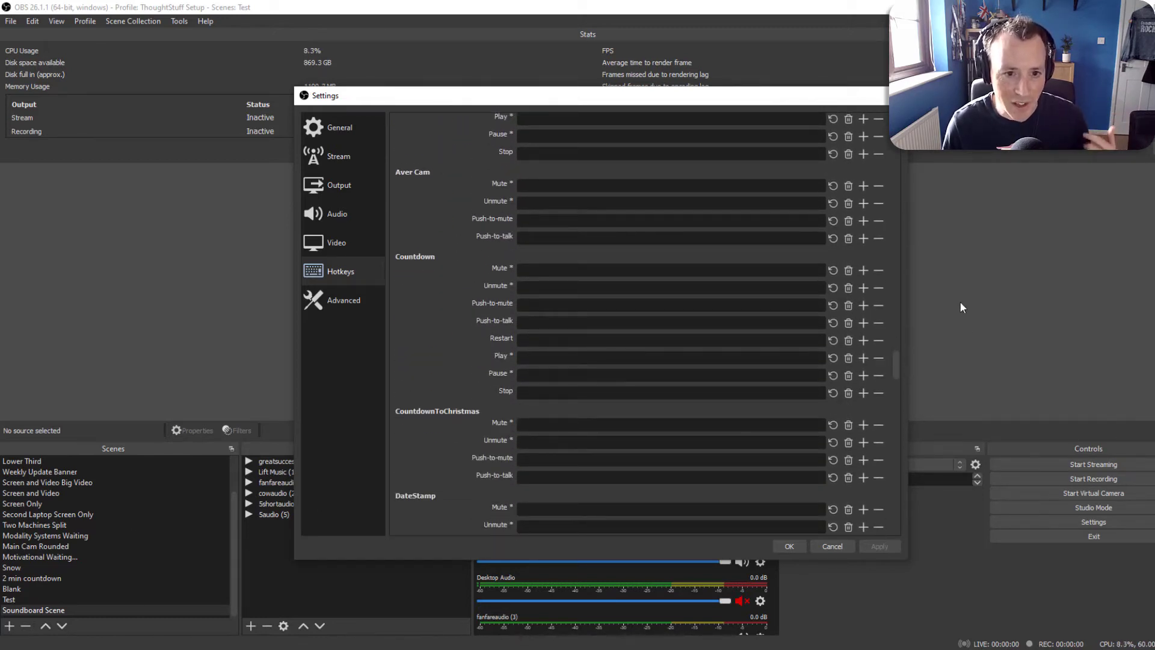
drag(897, 362, 900, 511)
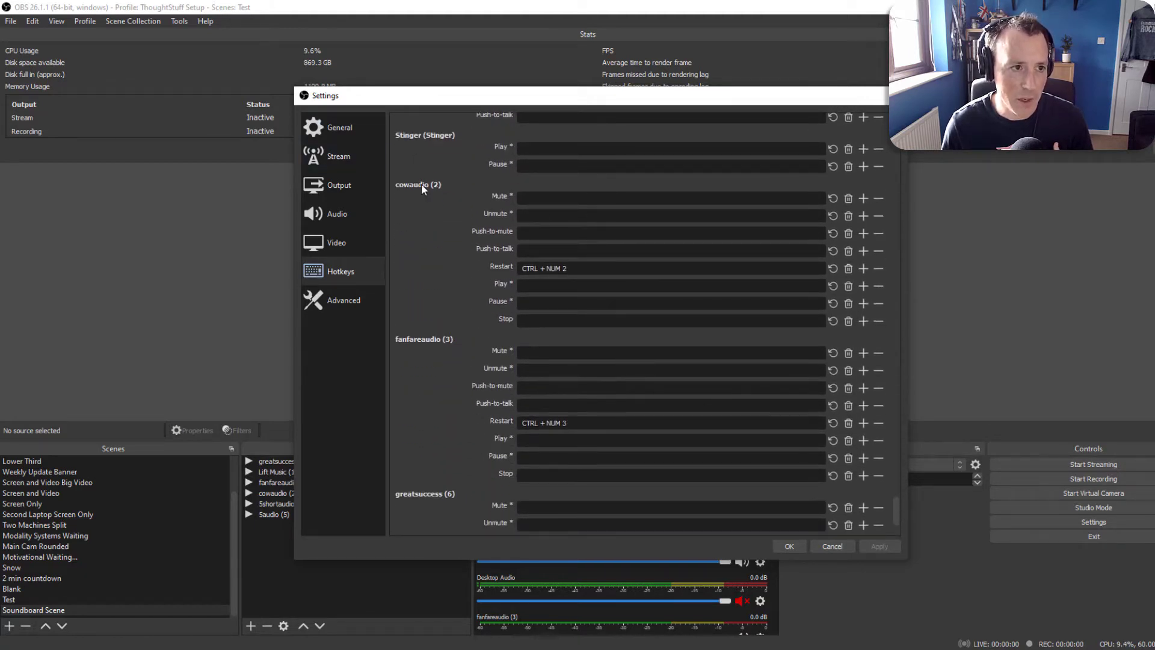
drag(527, 95, 607, 69)
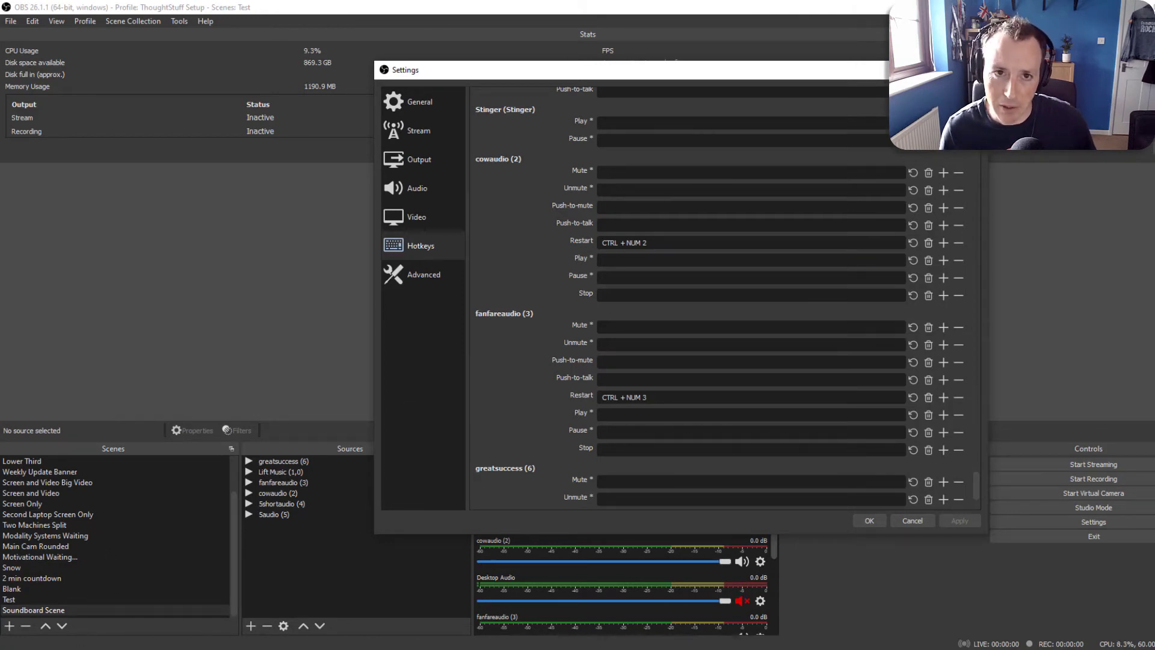
- Close Settings and select the cowaudio (2) source in the Sources list
key(Escape)
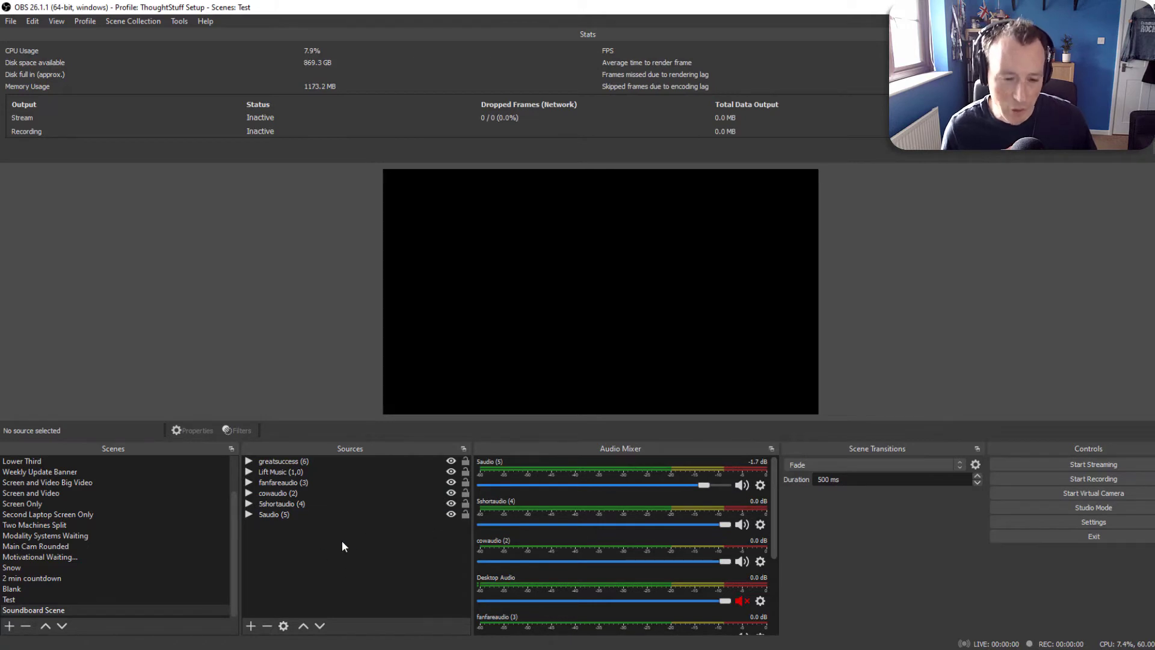
click(355, 492)
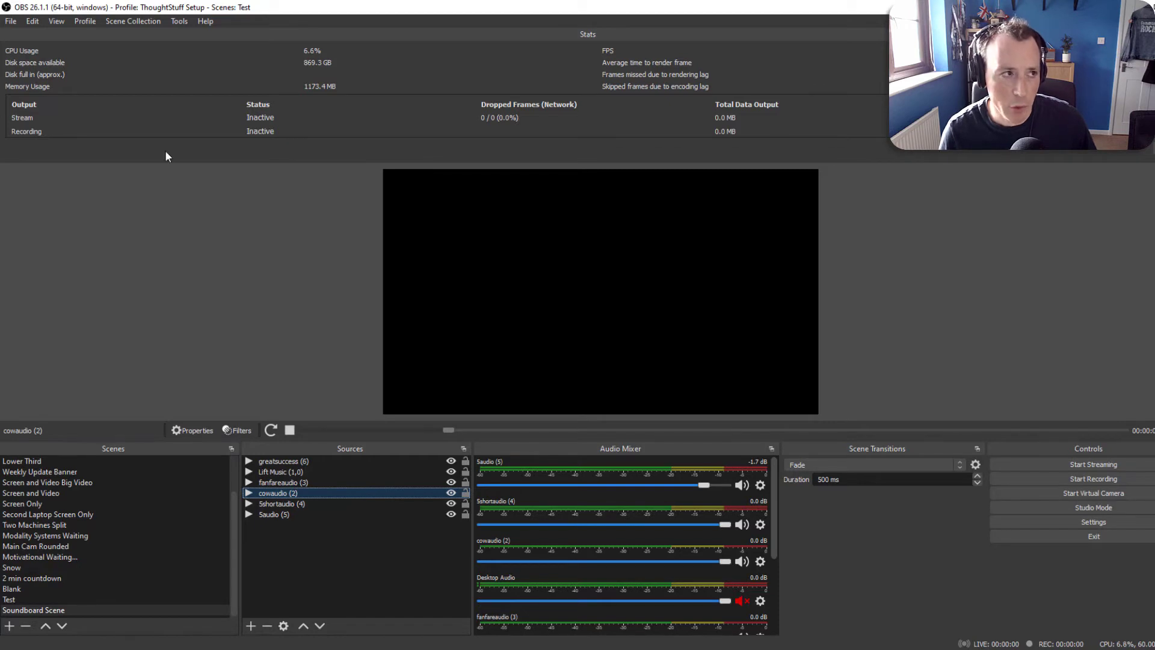
click(37, 20)
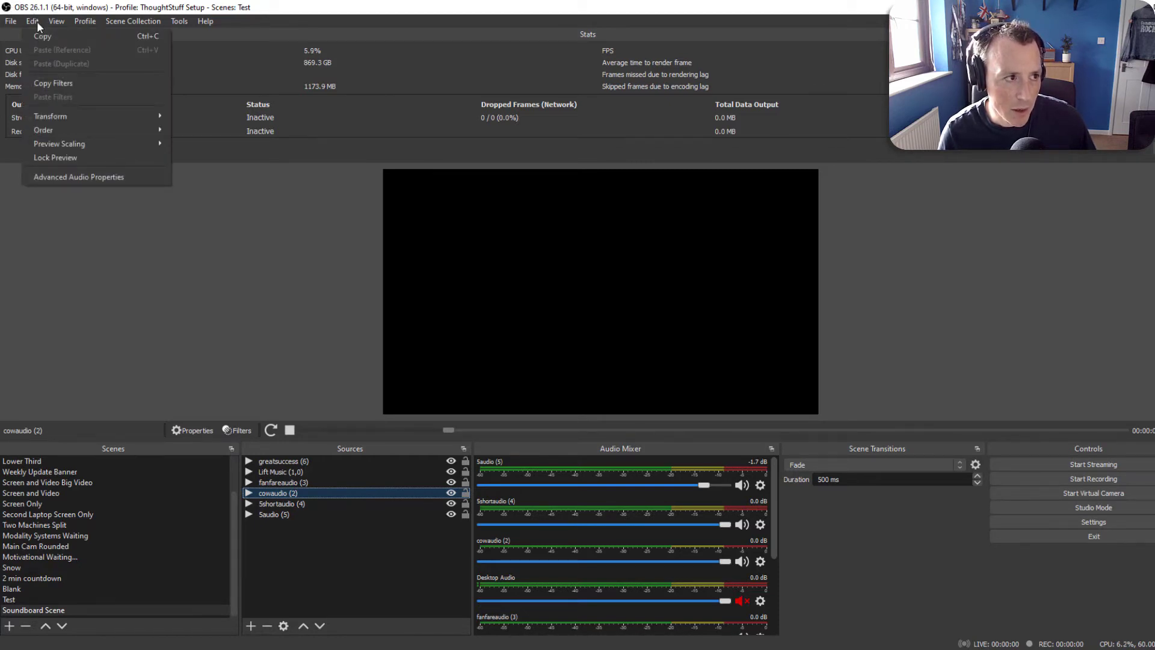
click(103, 178)
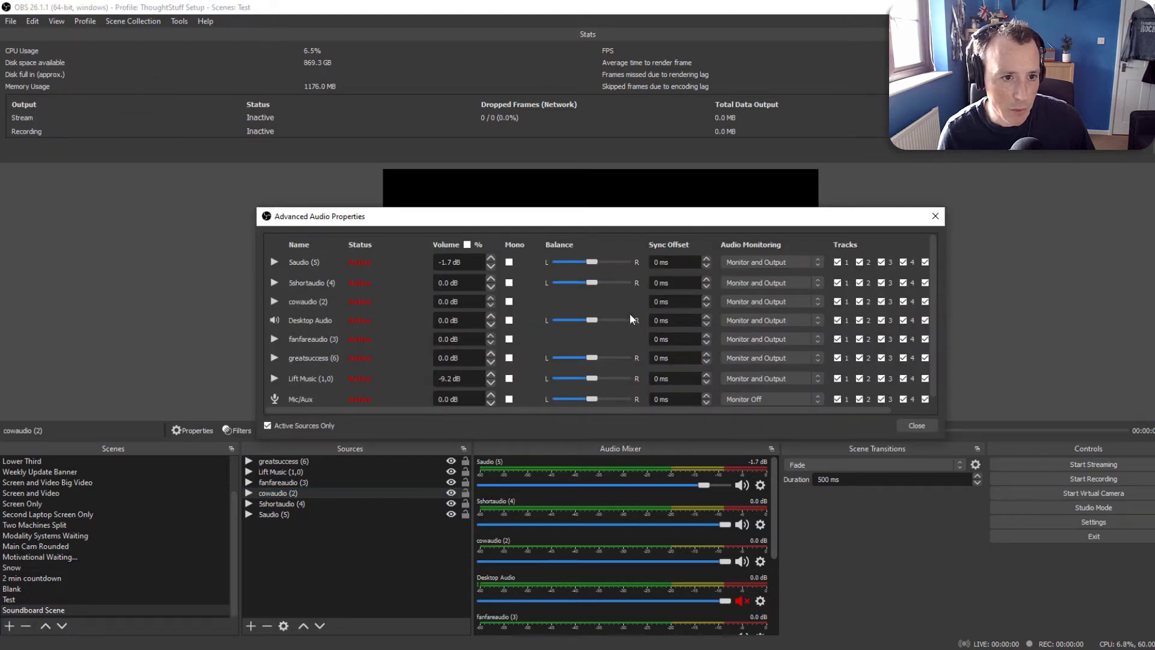
scroll(449, 321, down, 3)
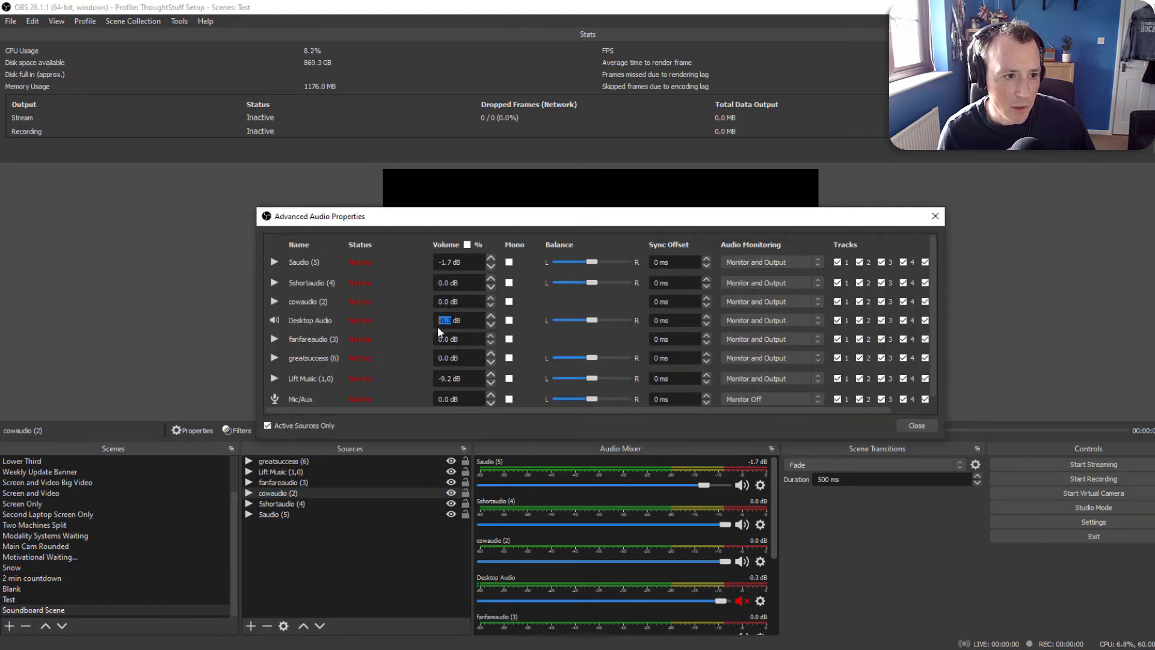
scroll(477, 317, up, 2)
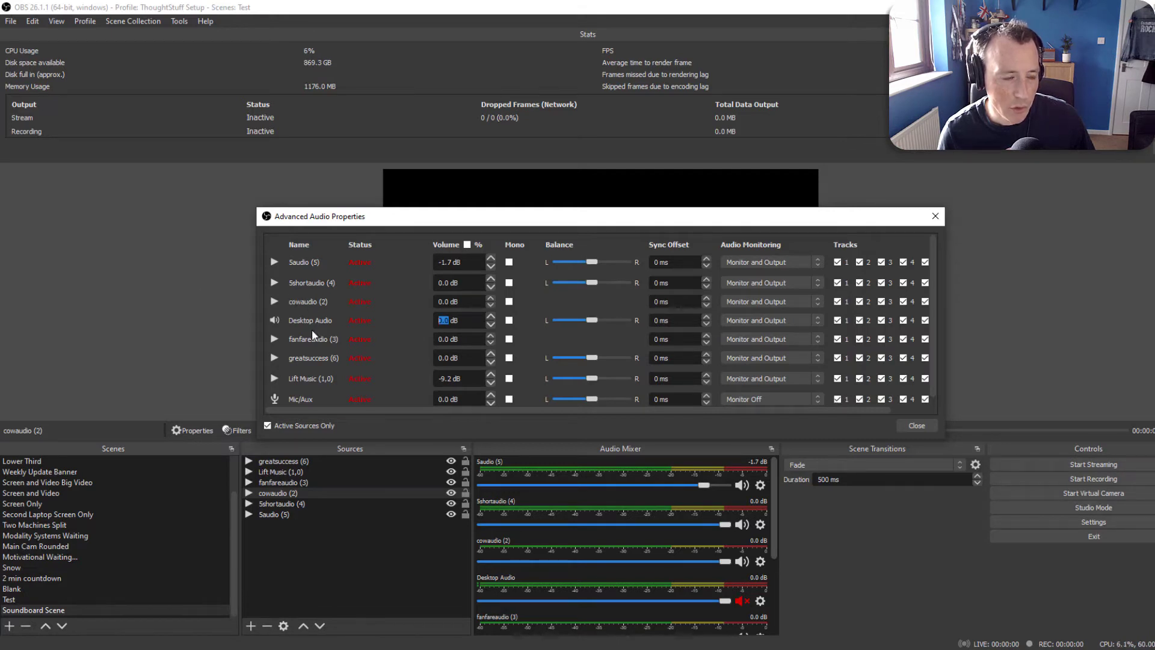
click(739, 259)
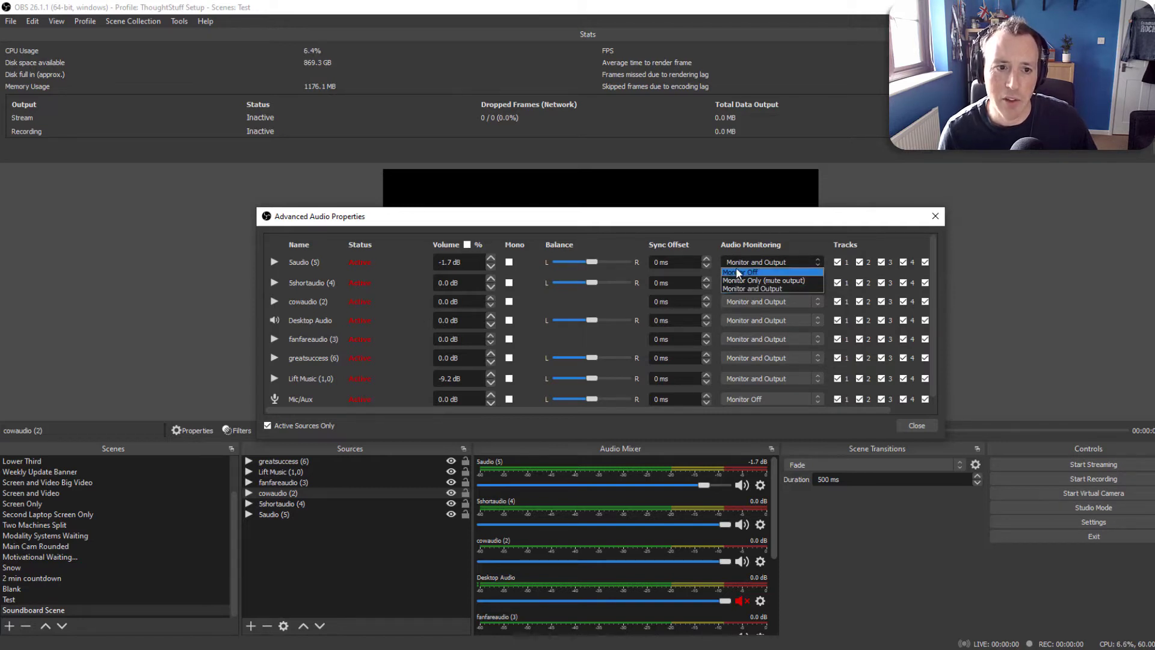
click(739, 272)
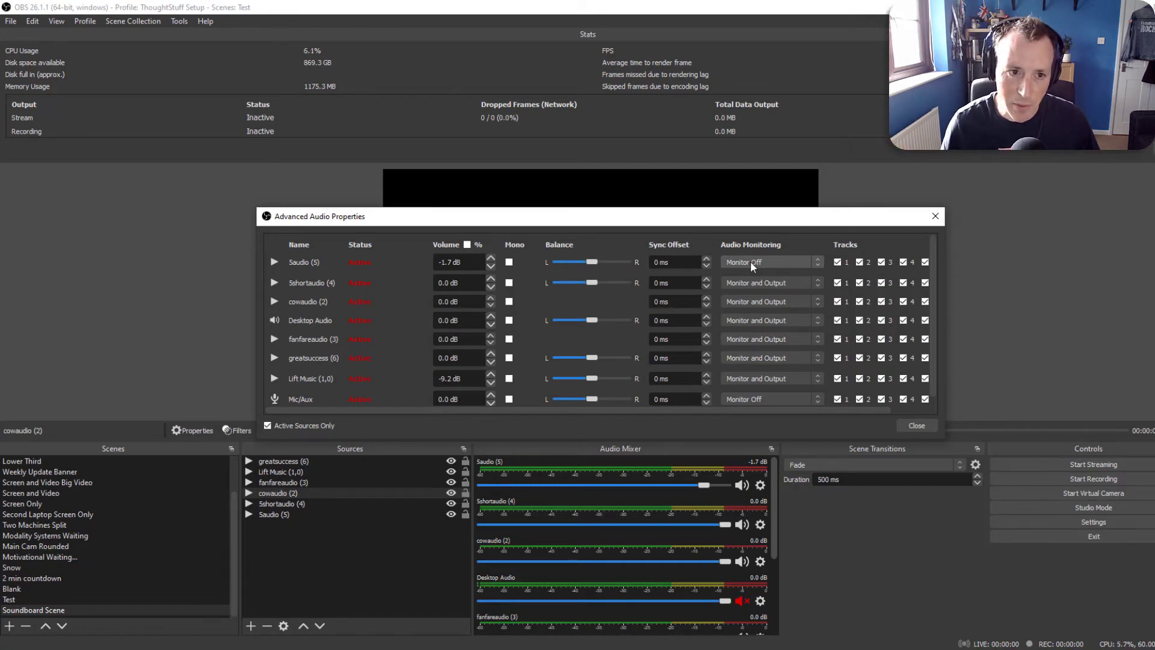
click(750, 262)
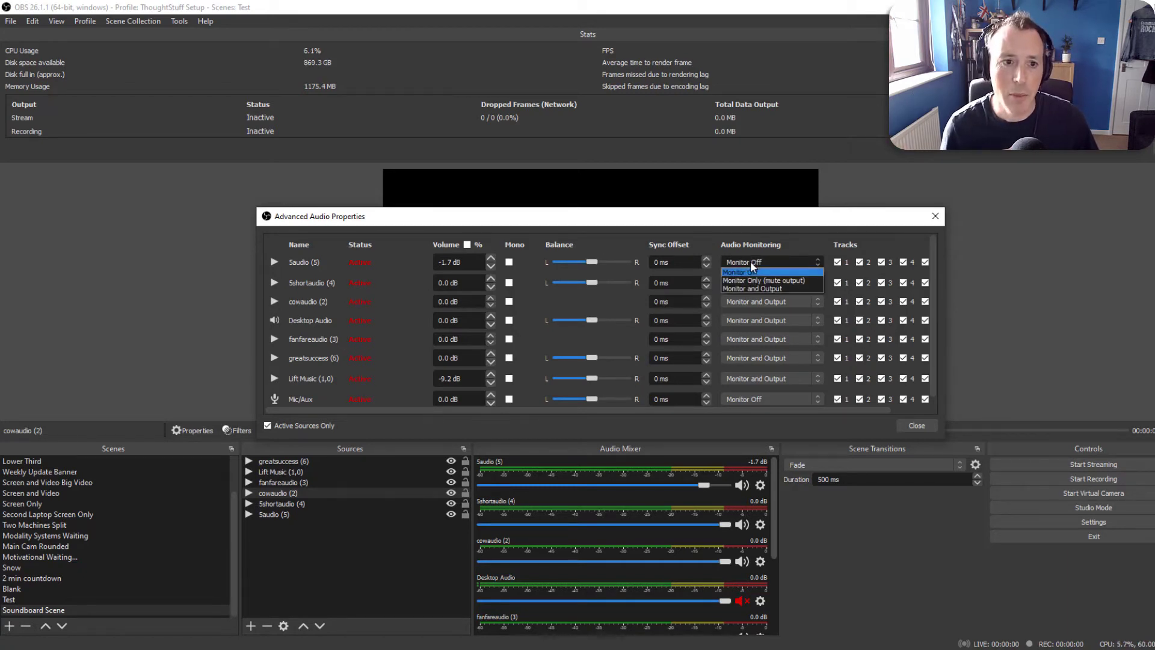
click(791, 288)
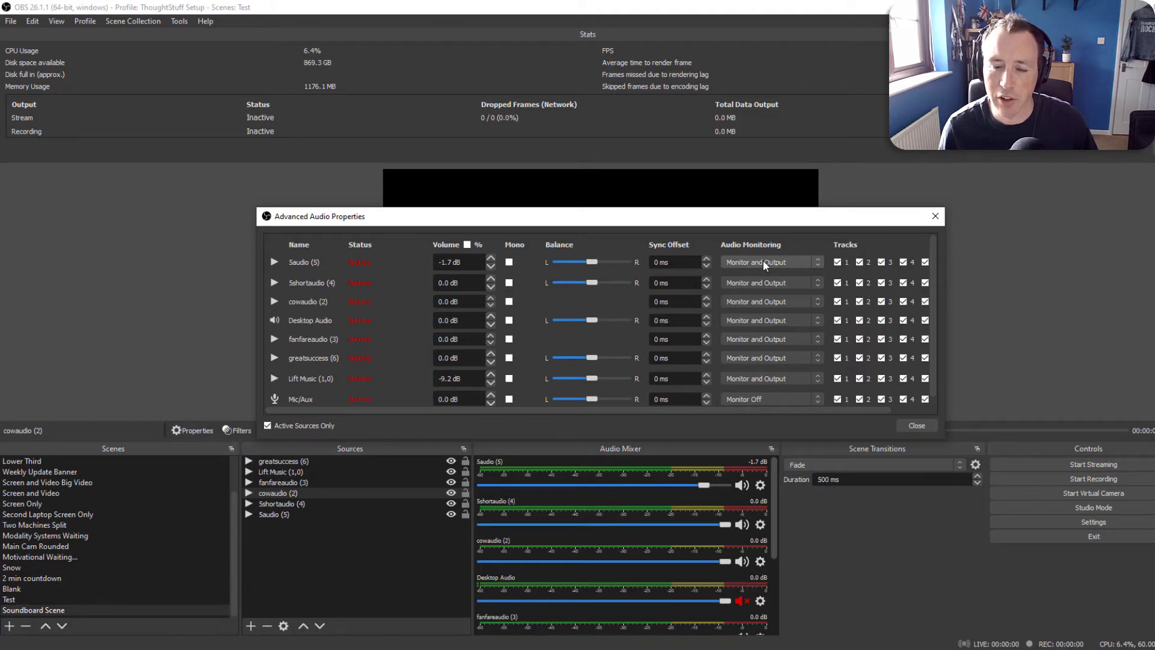
- Close Advanced Audio Properties and show the Audio settings with the Speakers (Yeti Stereo Microphone) monitoring device
click(910, 424)
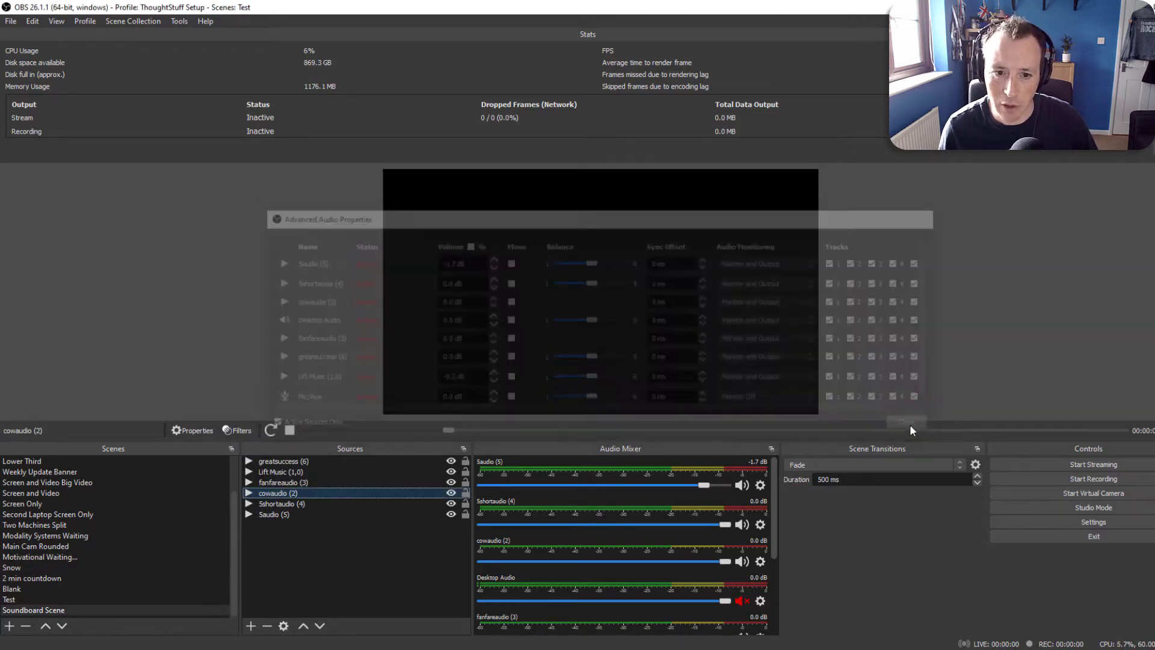
click(1074, 520)
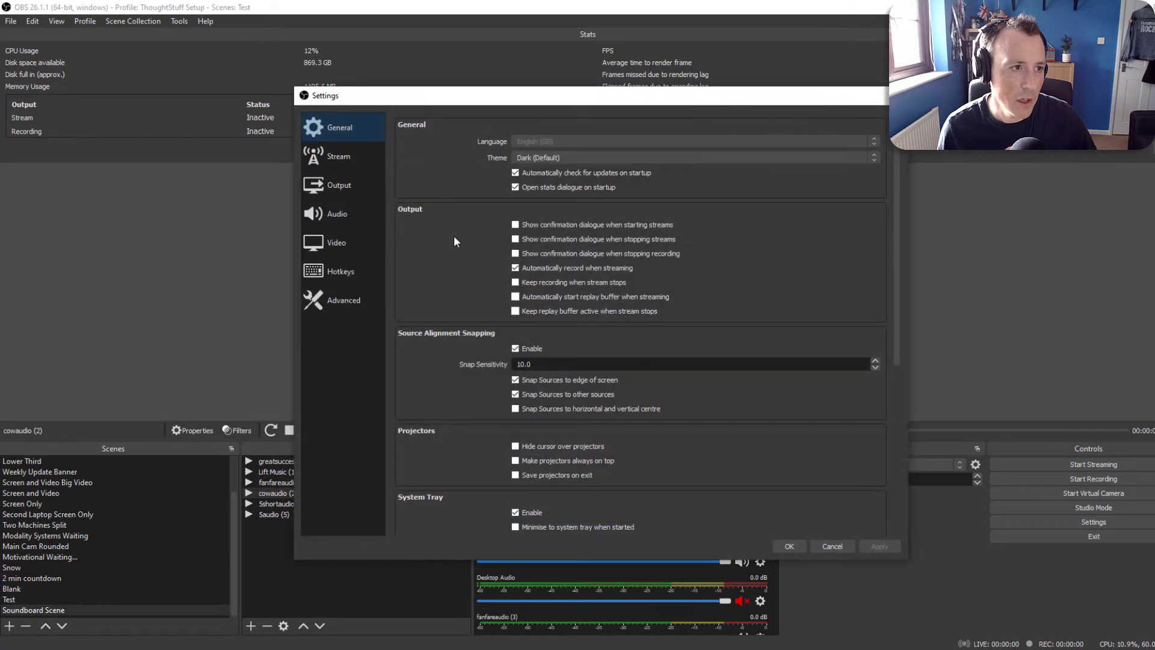
click(342, 214)
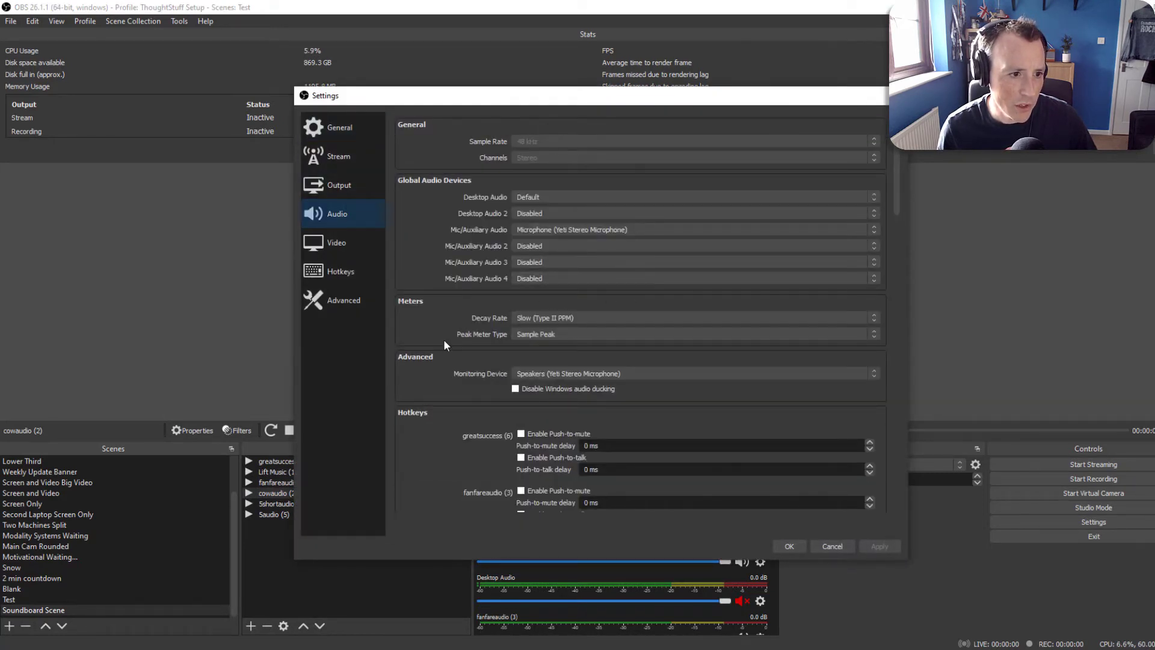
scroll(470, 343, down, 1)
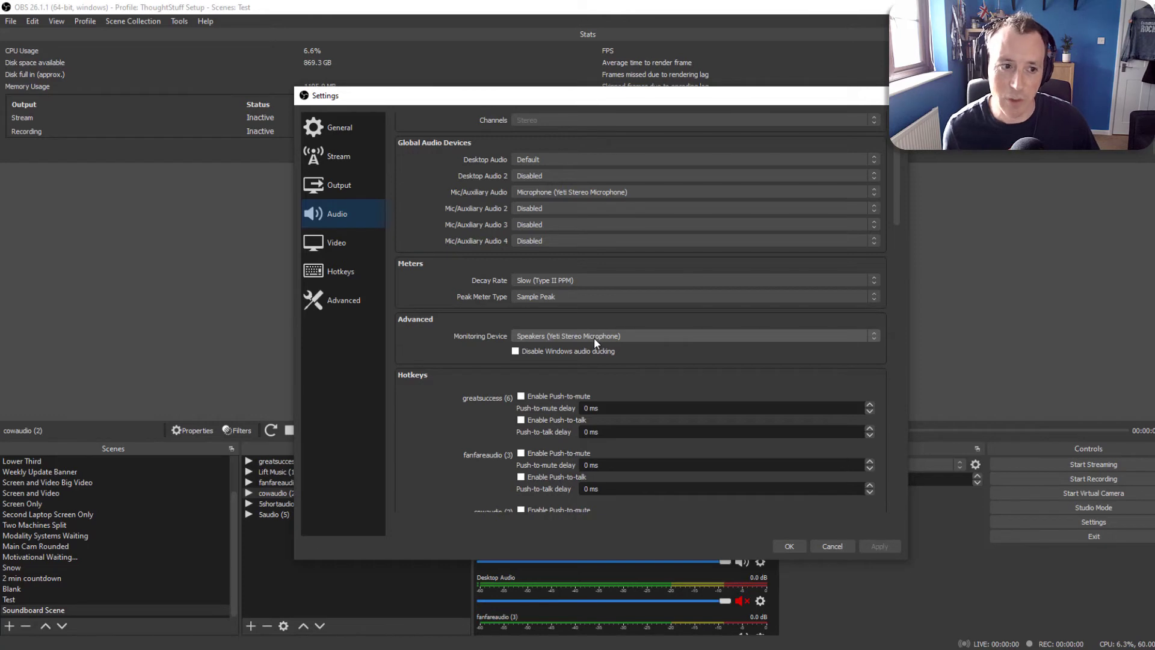
- Close the Settings window to return to the main OBS window
click(832, 546)
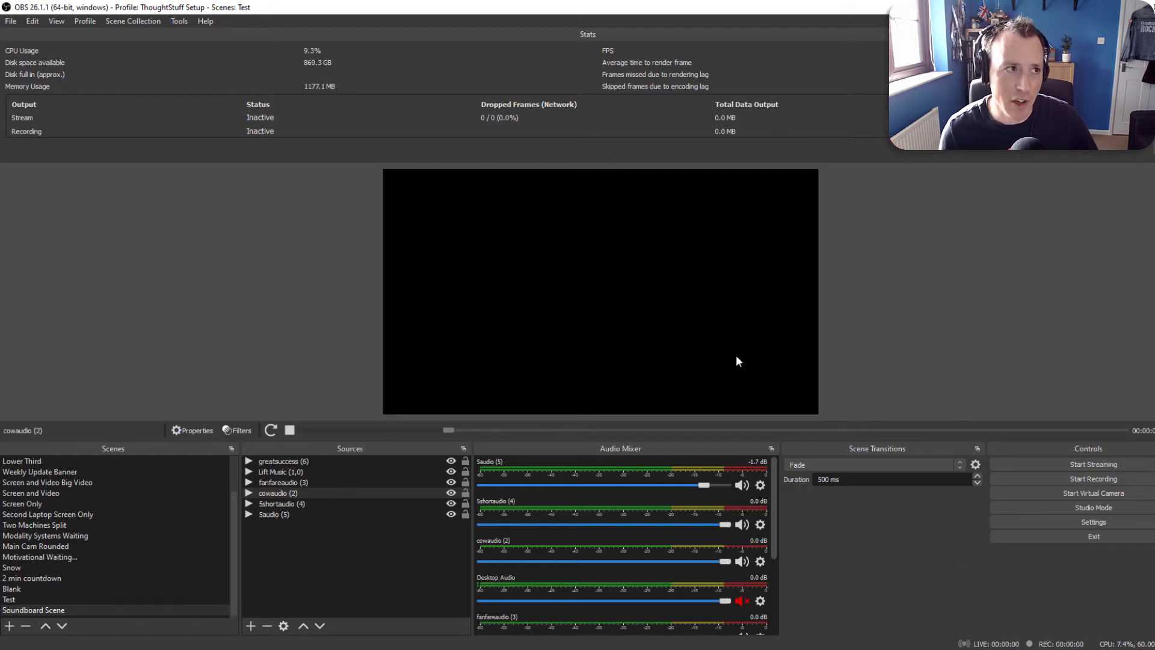
click(177, 21)
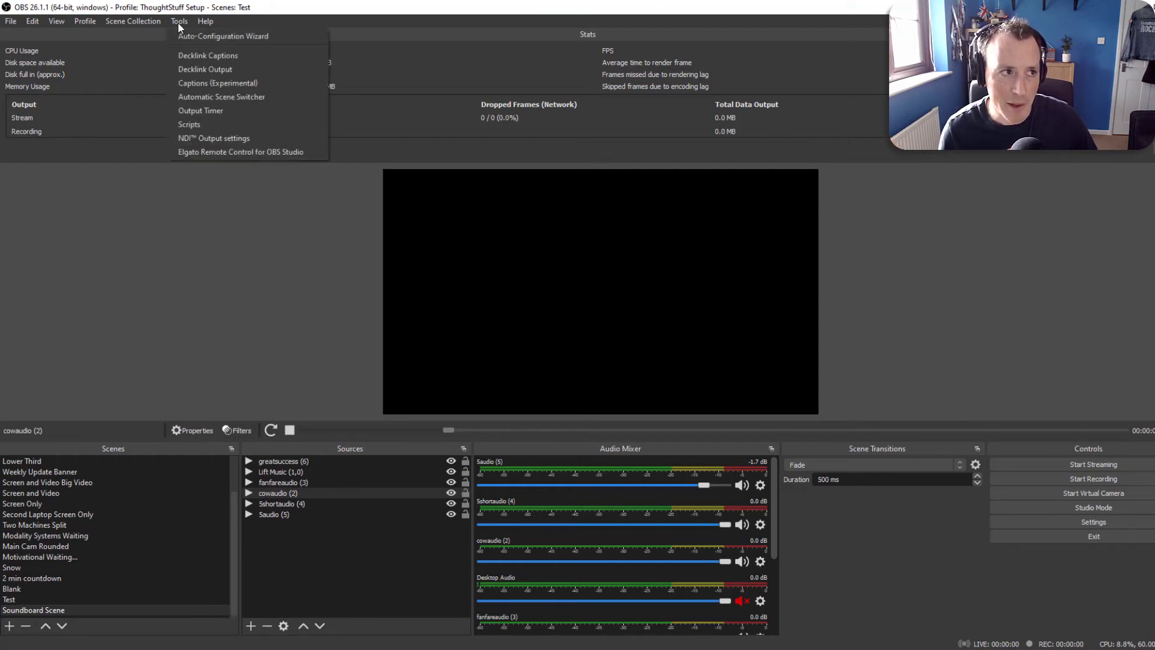
click(225, 138)
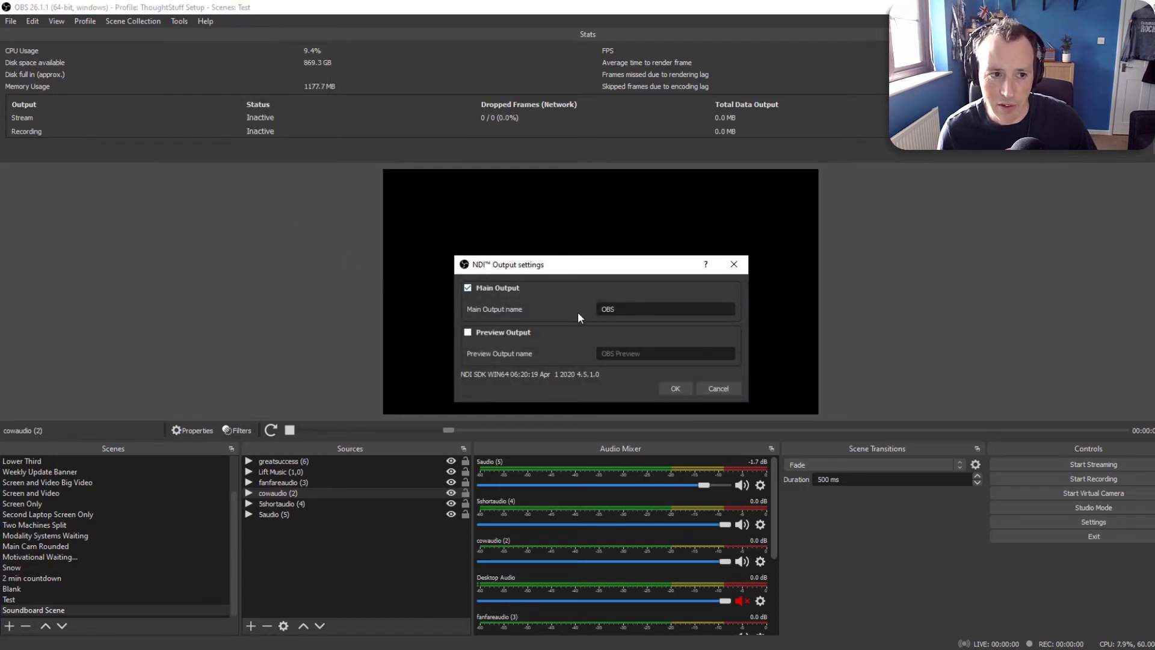
click(715, 388)
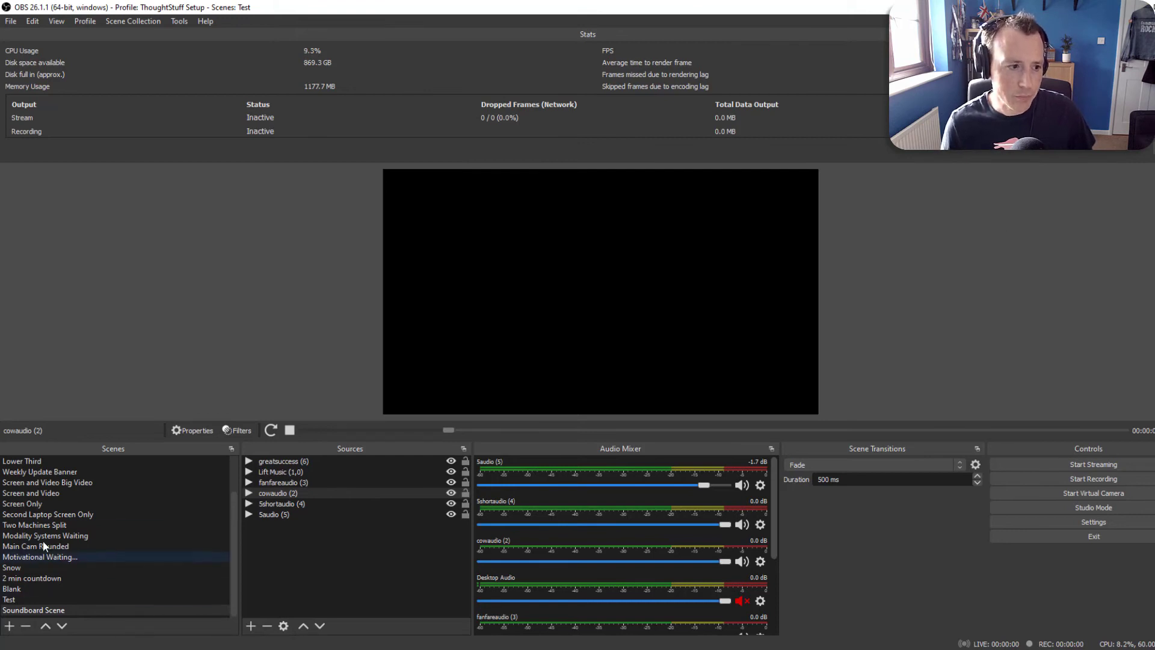
- Clear the cowaudio selection and scroll the Audio Mixer down to Mic/Aux
click(293, 525)
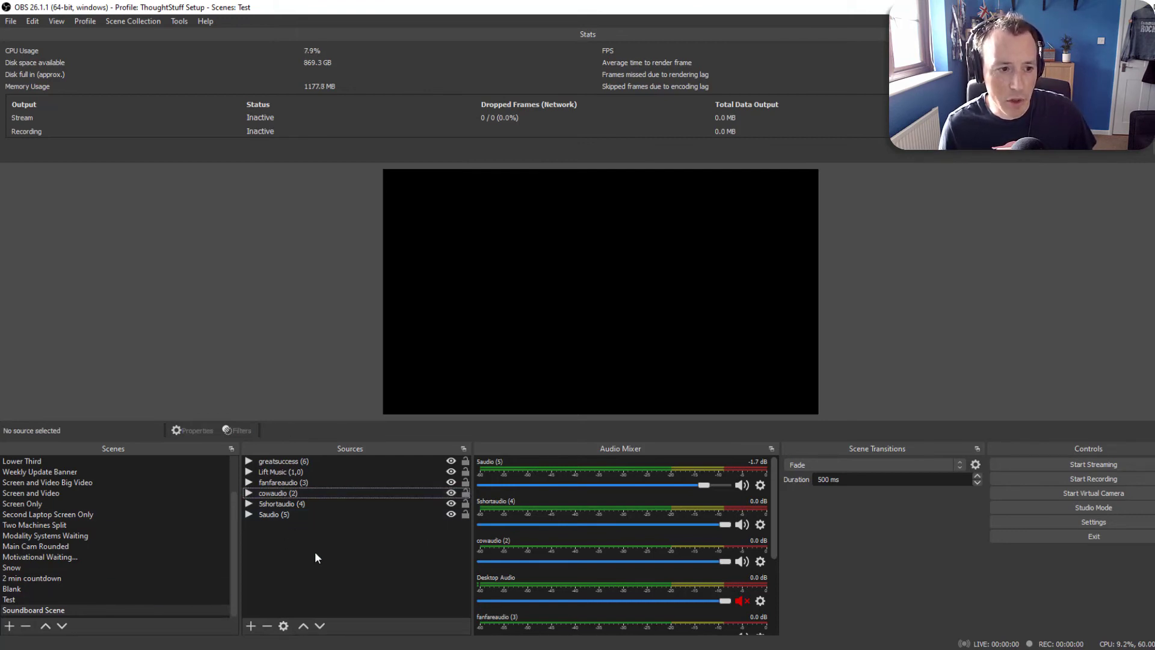
scroll(558, 548, down, 3)
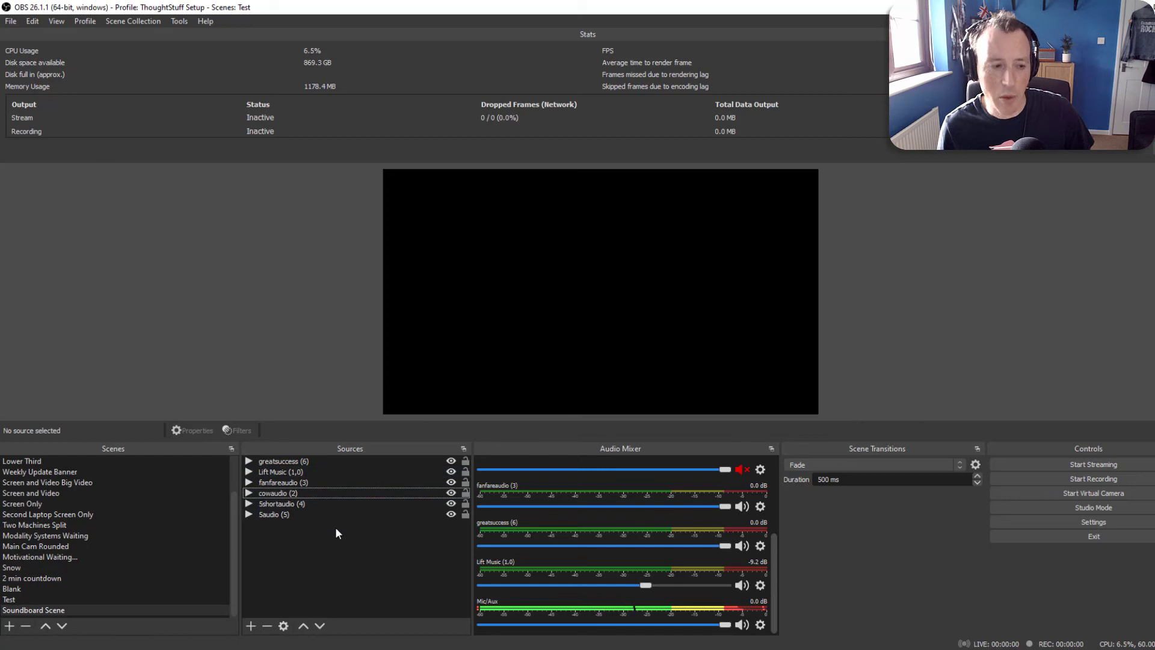
- Select Soundboard Scene in the Scenes list
click(120, 608)
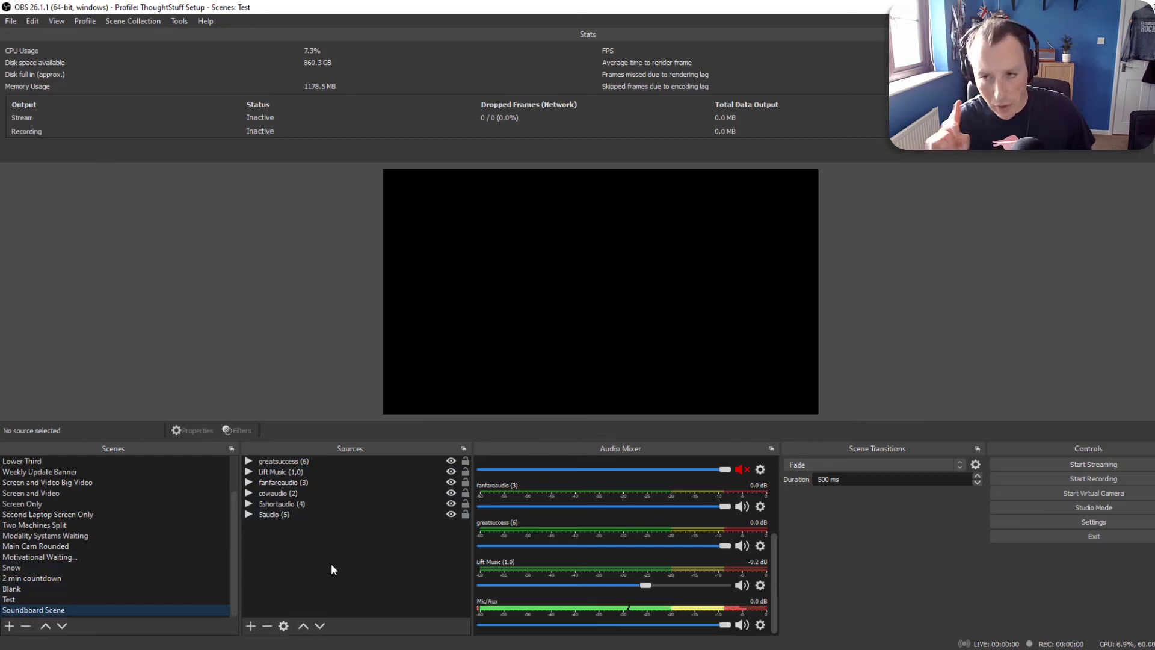